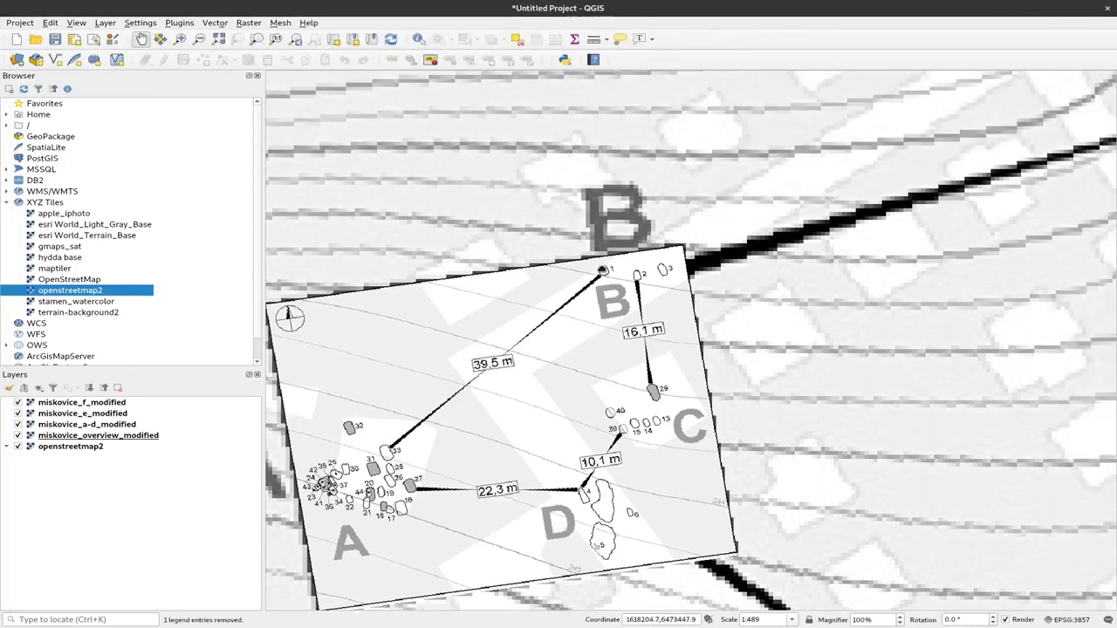
Set up a new point shapefile saved as ca_hs_2019/08_session/miskovice_graves.shp.
left_click_drag(665, 178, 660, 210)
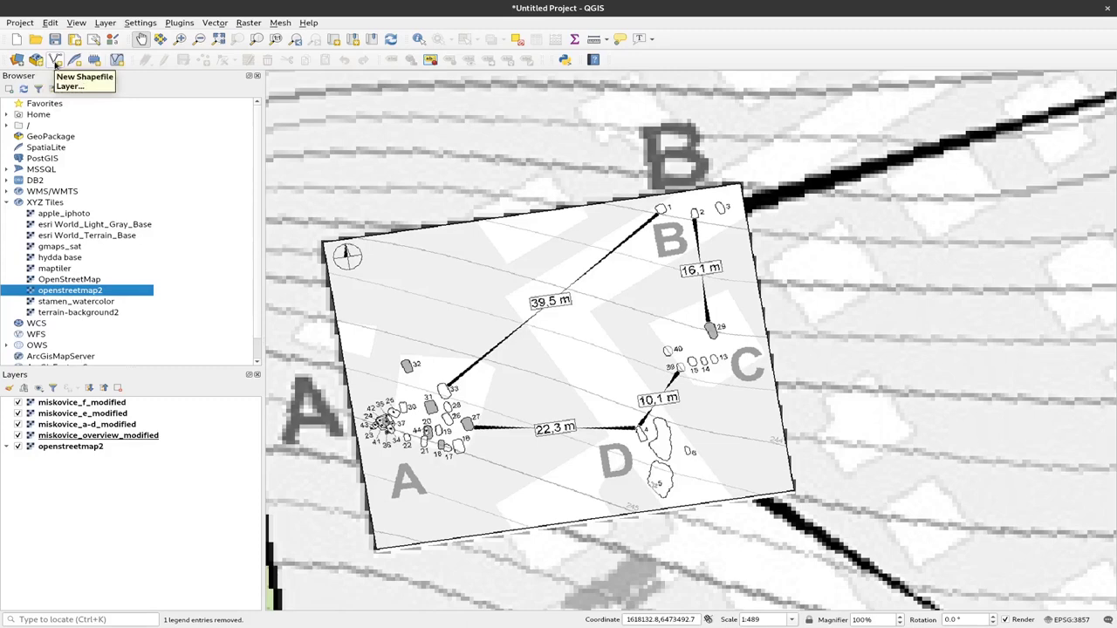
left_click(55, 61)
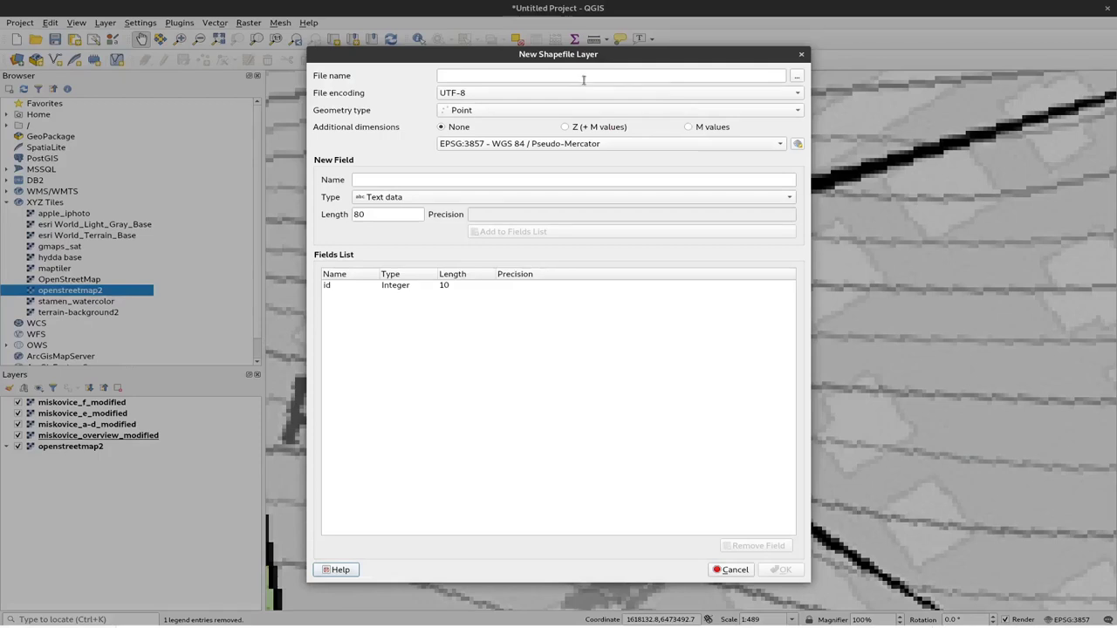
left_click(797, 76)
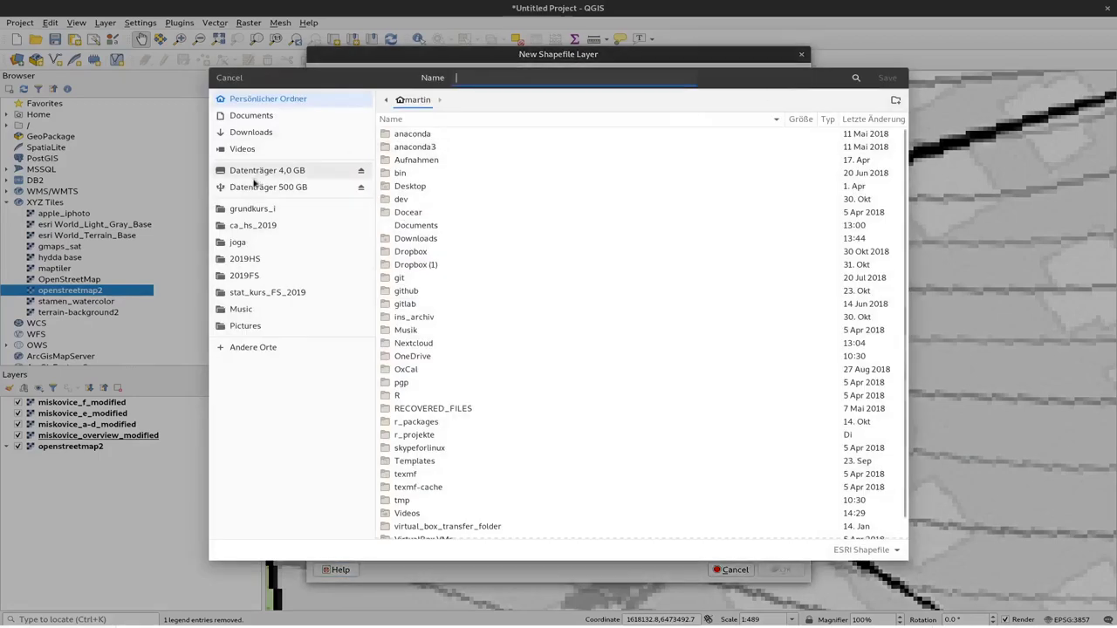
left_click(264, 227)
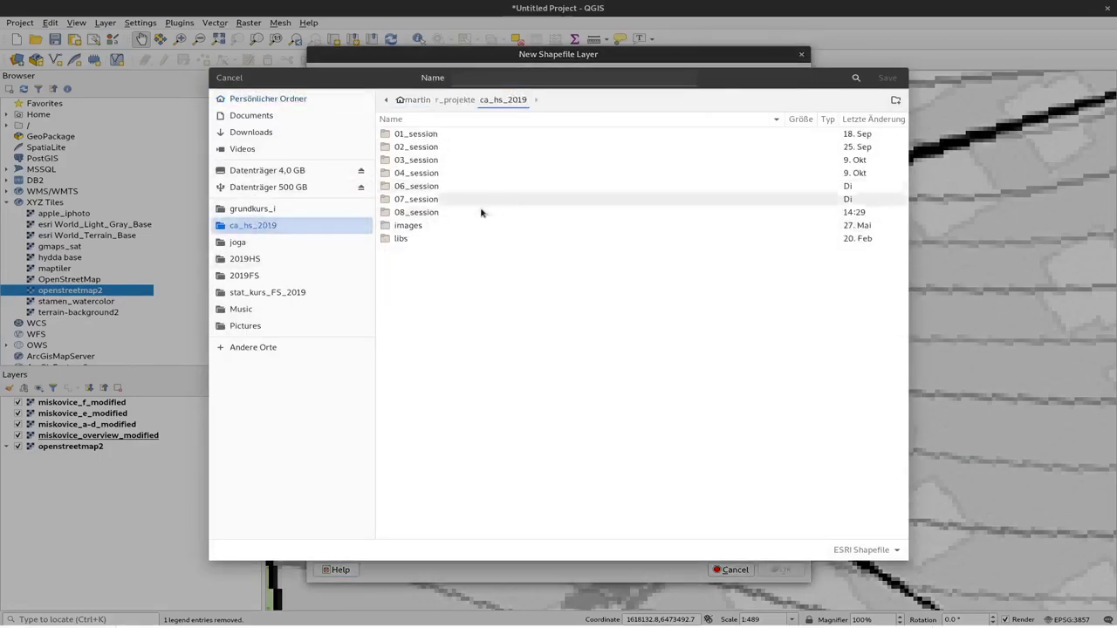
double_click(480, 213)
left_click(576, 83)
type("m")
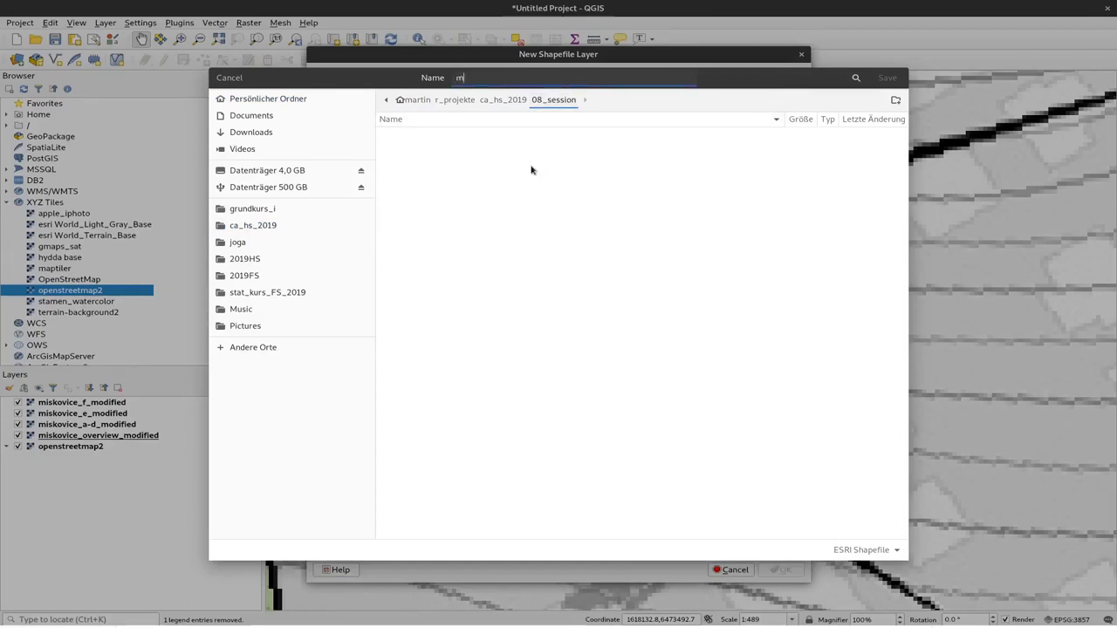
type("iskovice_gra")
type("ves")
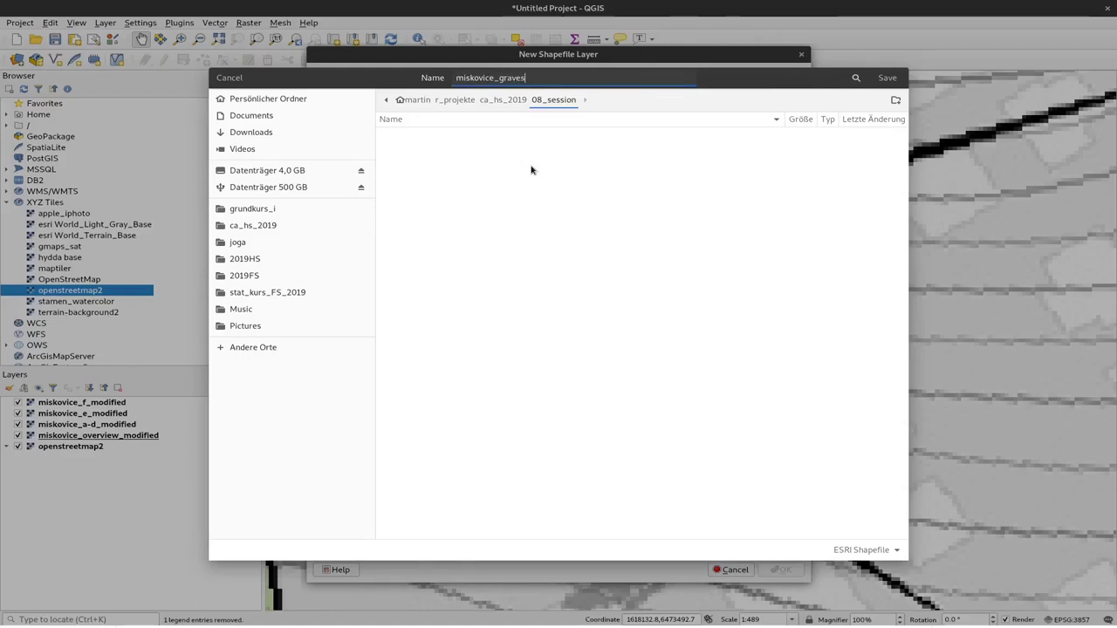
key("Return")
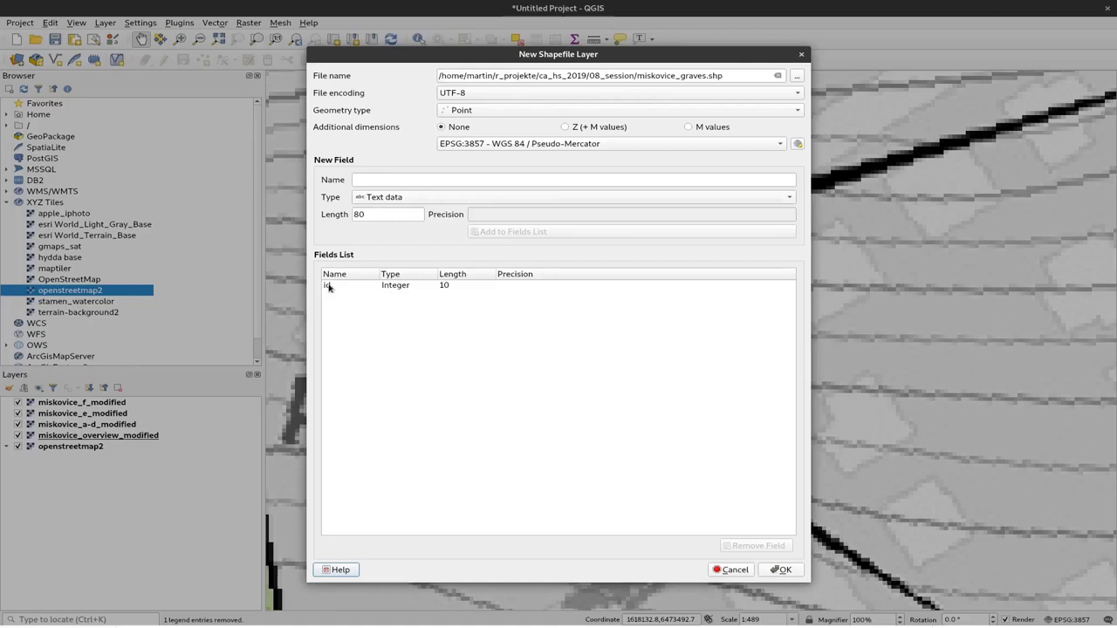
Create miskovice_graves, move it to the top of the Layers panel, and start adding points.
left_click(782, 571)
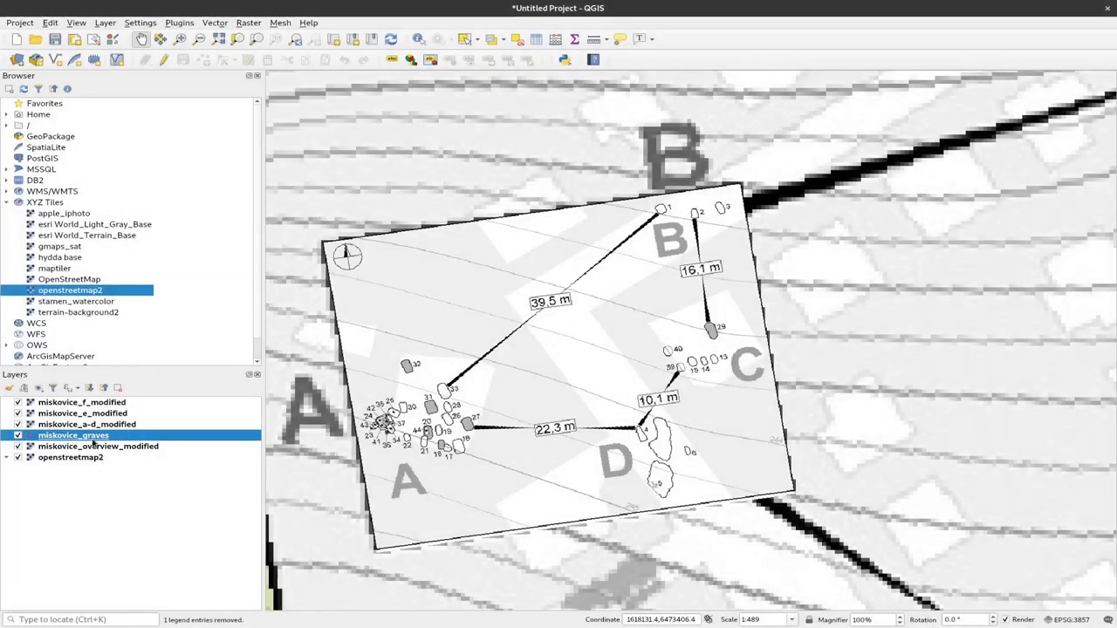
mouse_move(89, 436)
left_mouse_down()
mouse_move(113, 399)
mouse_move(59, 408)
left_mouse_up()
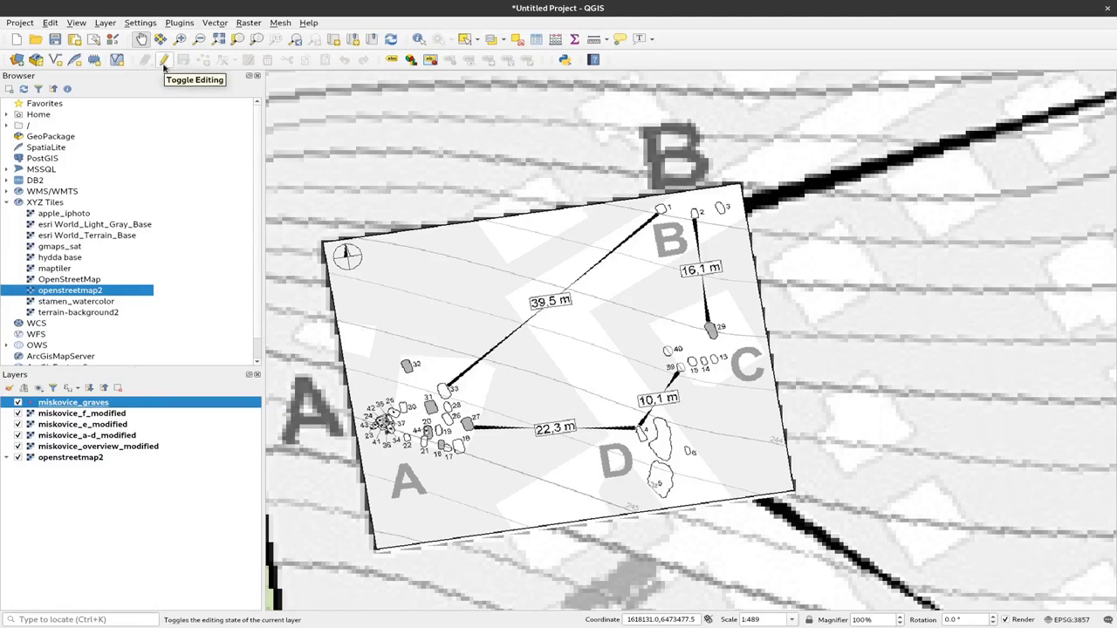
left_click(164, 60)
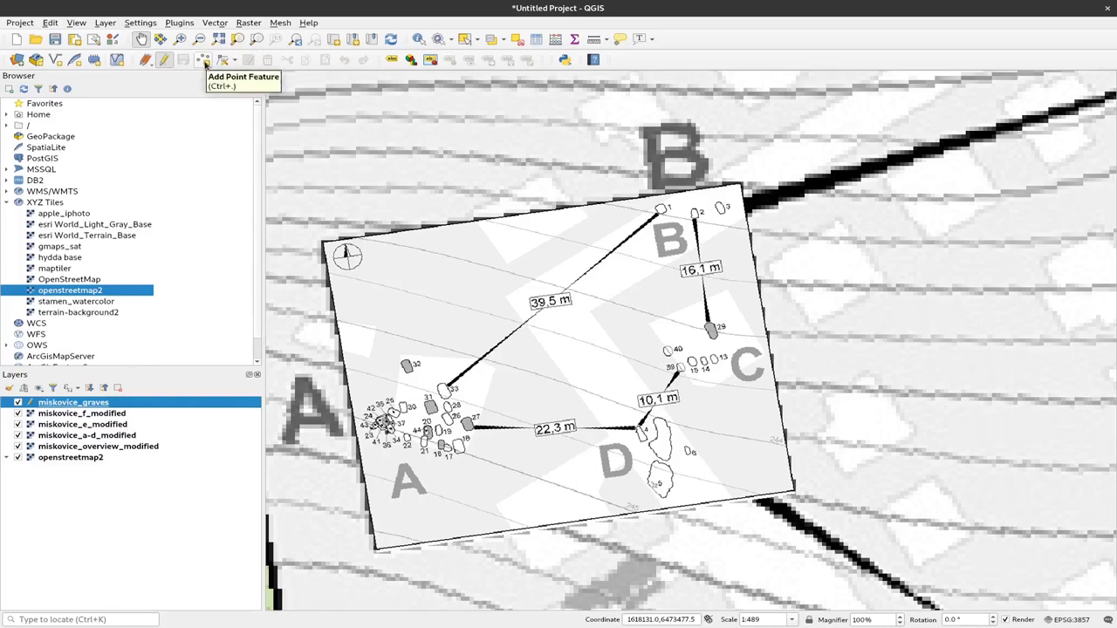
left_click(205, 64)
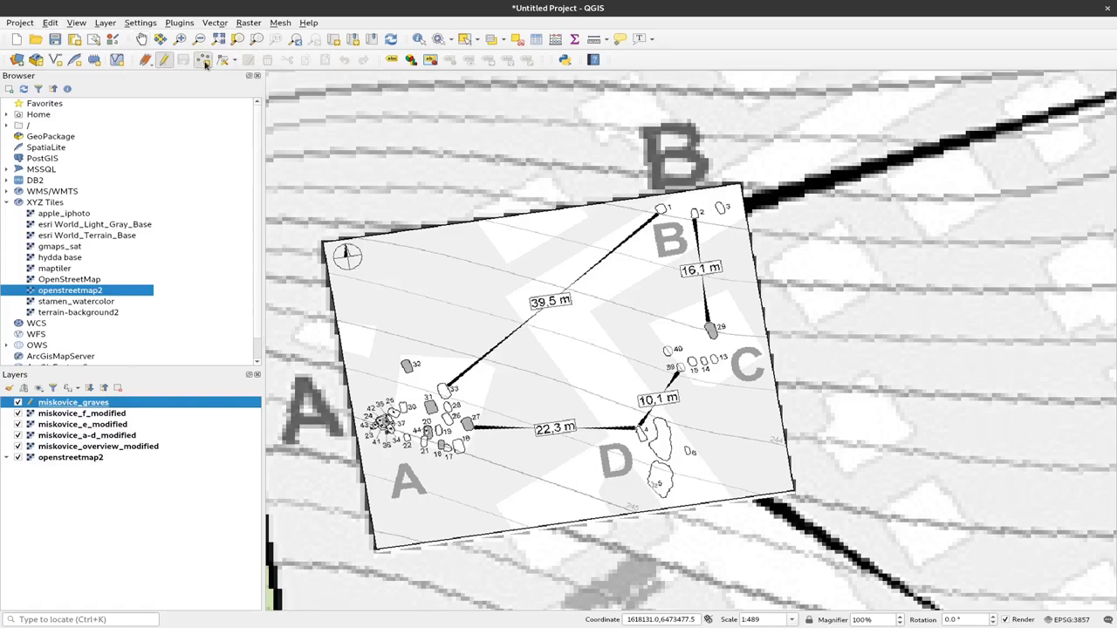
Digitize points on graves 1 and 2 with ids 1 and 2.
scroll(662, 207, "up", 1)
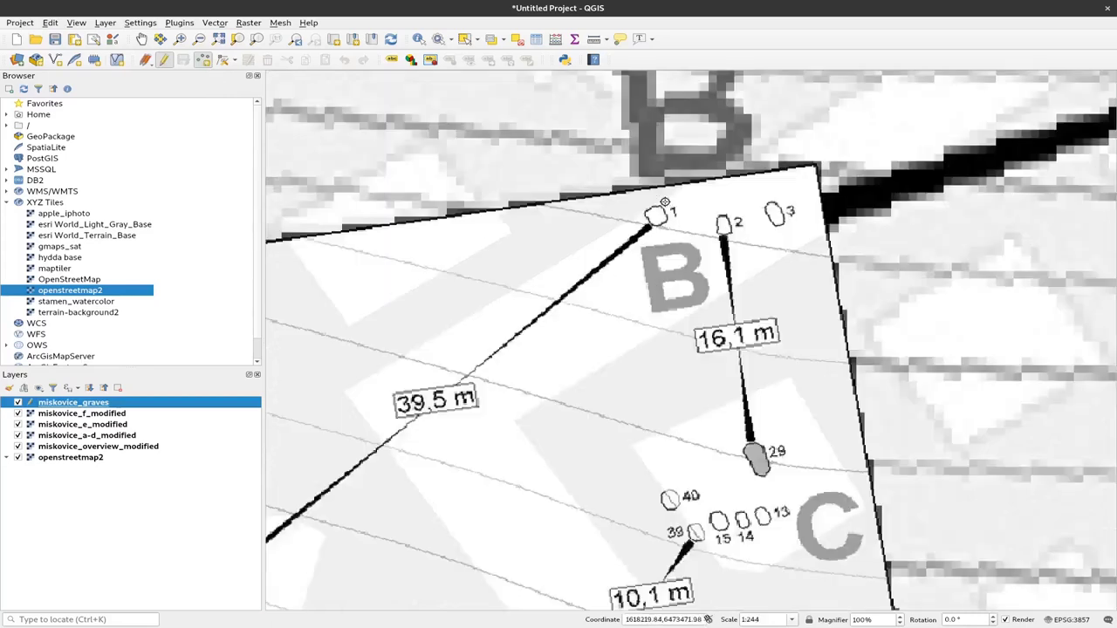
scroll(661, 207, "up", 2)
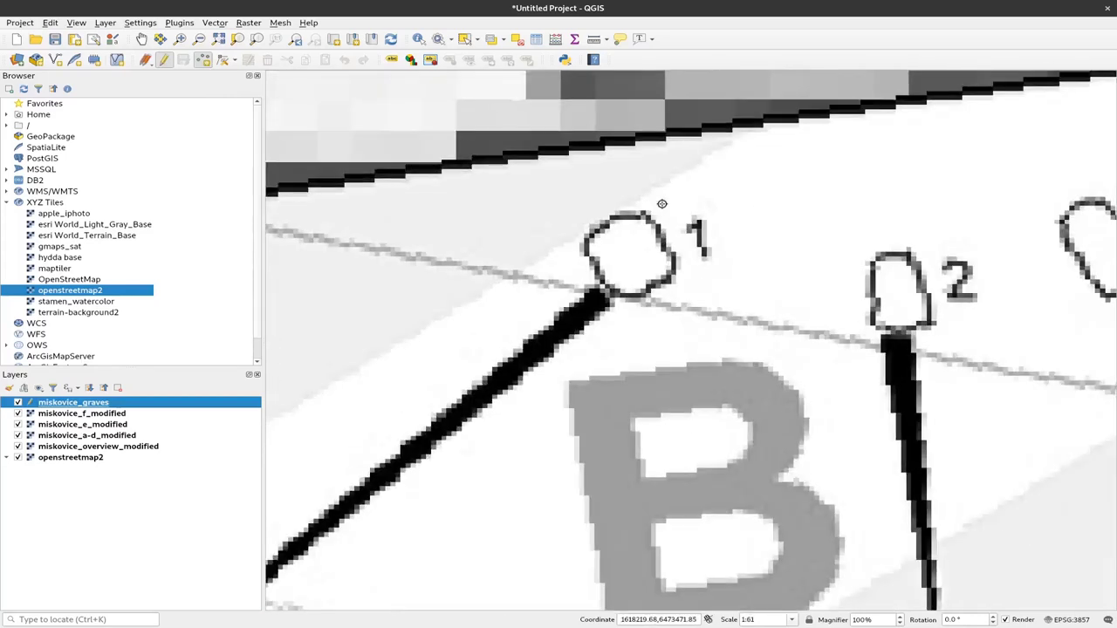
left_click(629, 252)
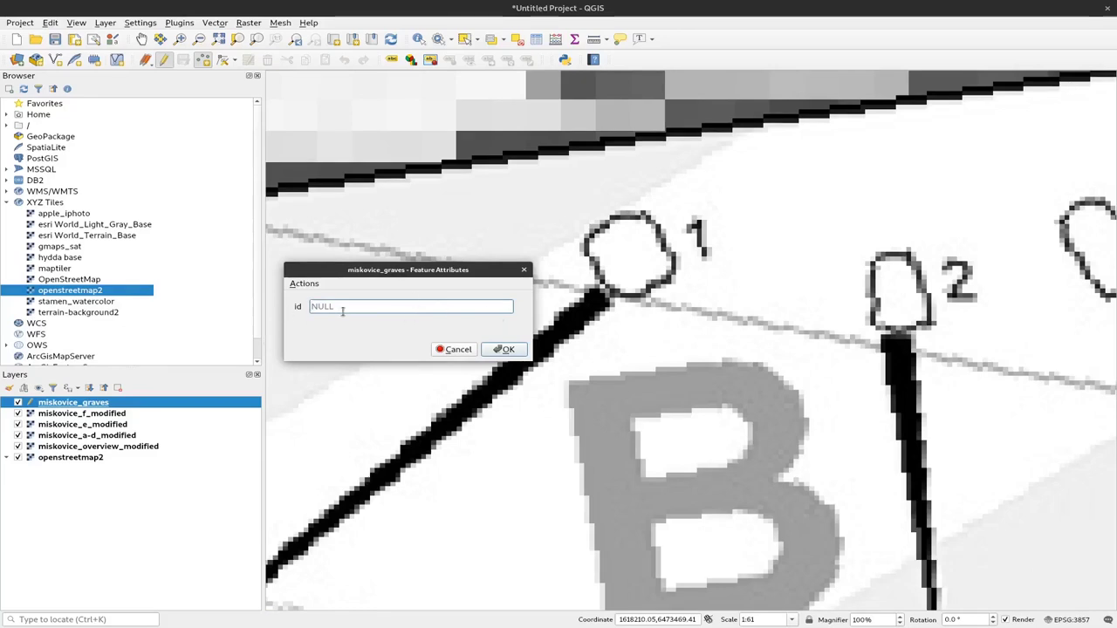
type("1")
left_click(515, 352)
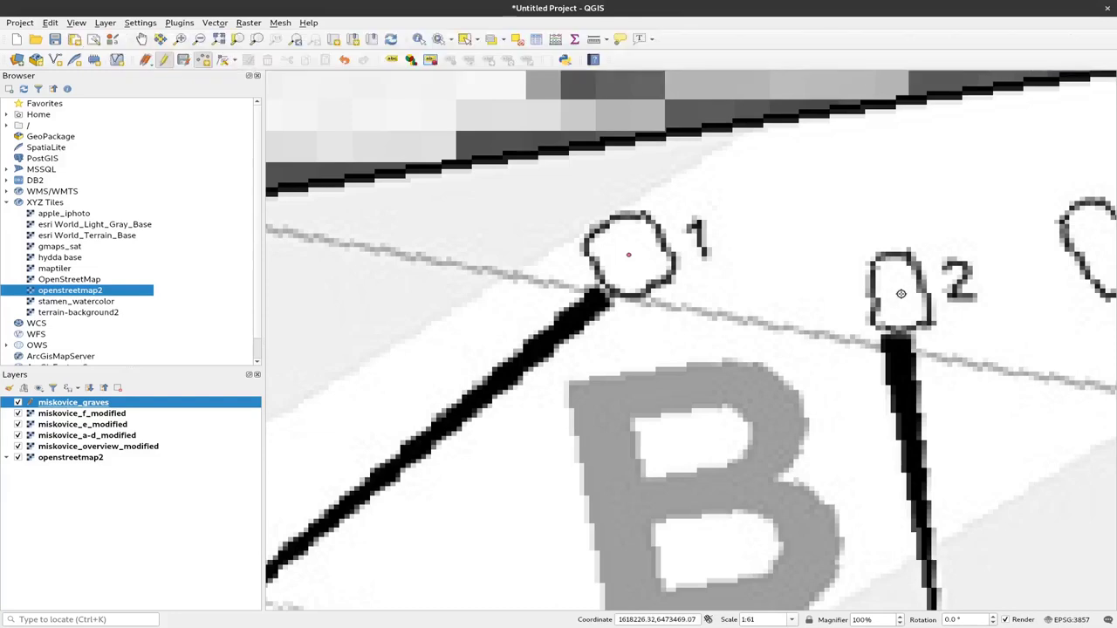
left_click(900, 292)
type("2")
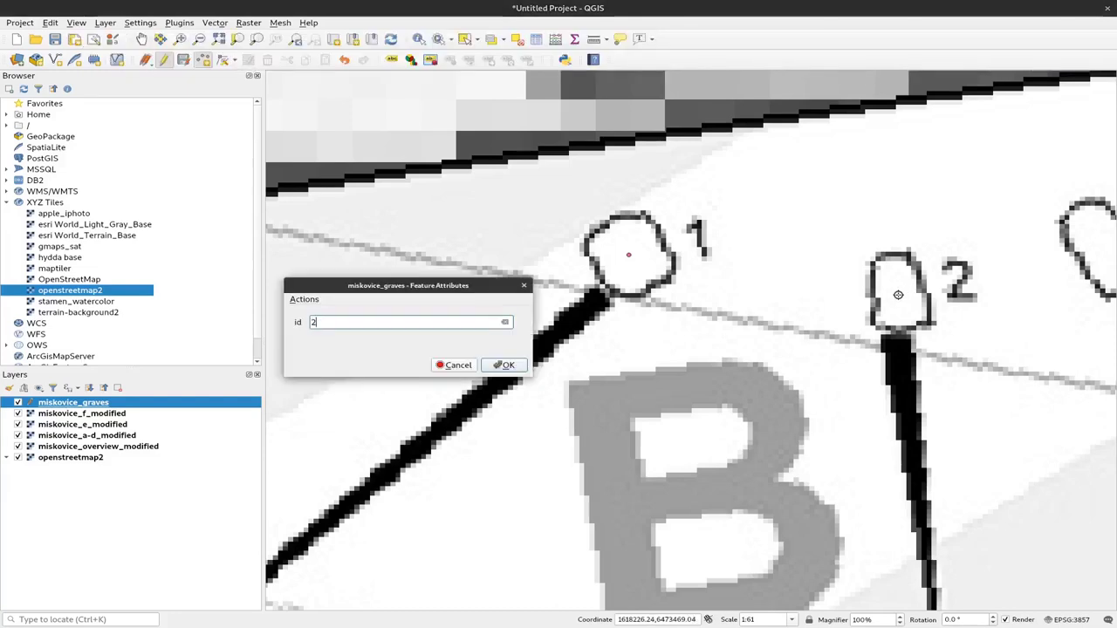
left_click(527, 365)
Place a point on grave 3 with id 3.
scroll(538, 380, "down", 1)
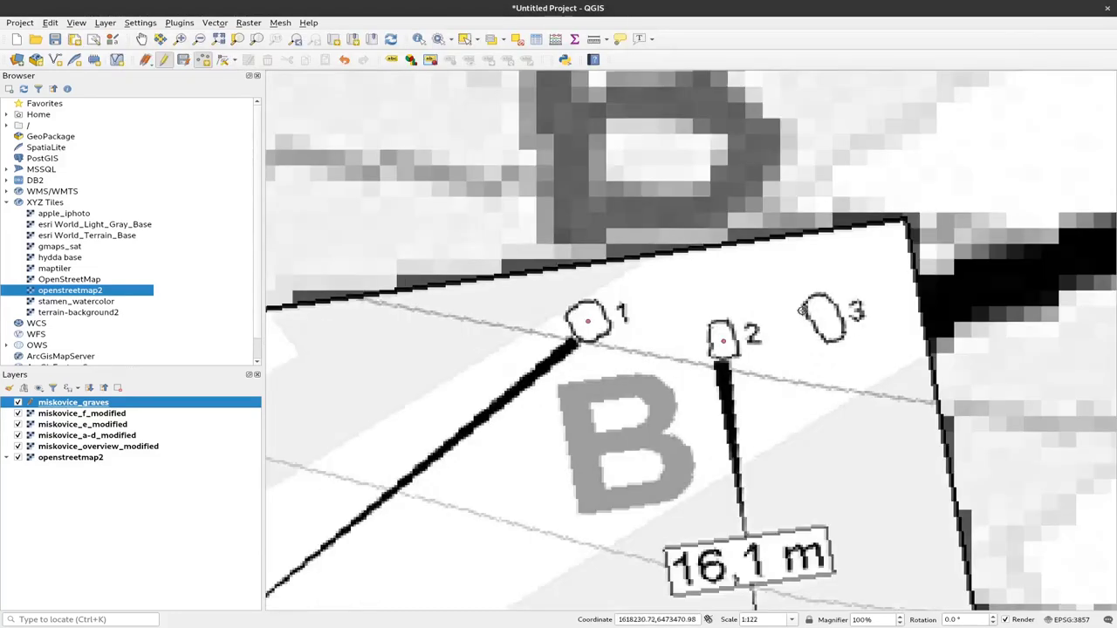
left_click(825, 318)
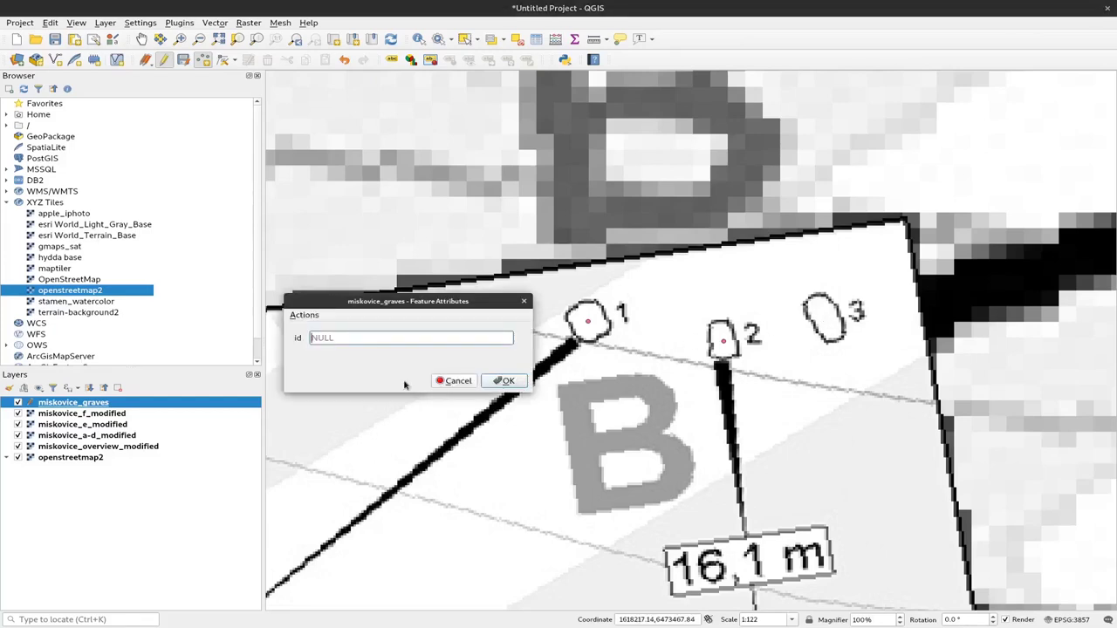
type("3")
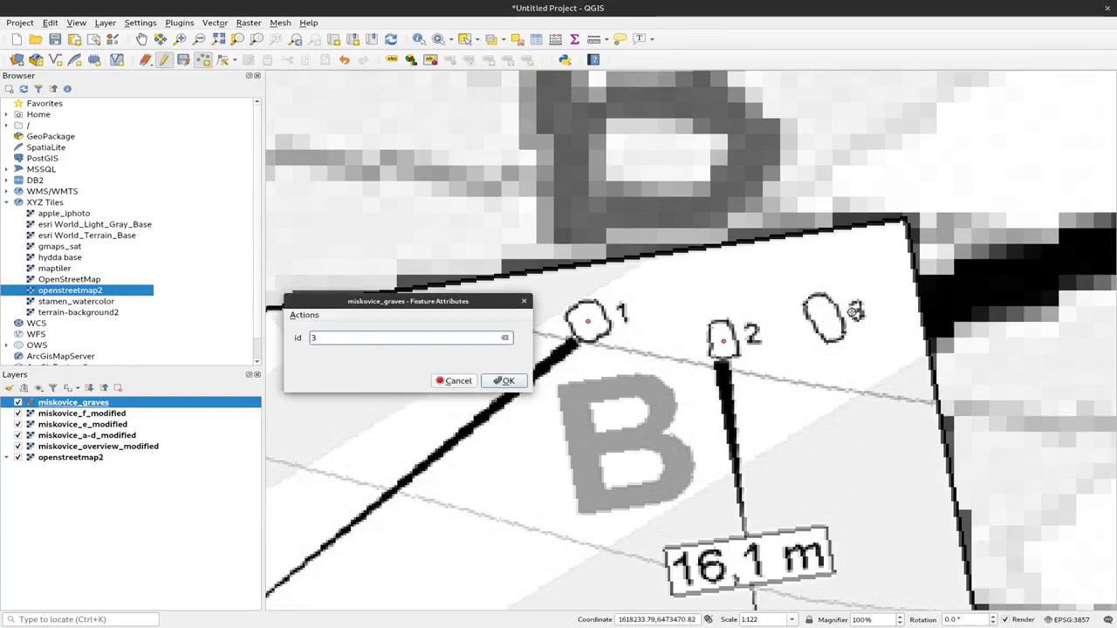
left_click(504, 382)
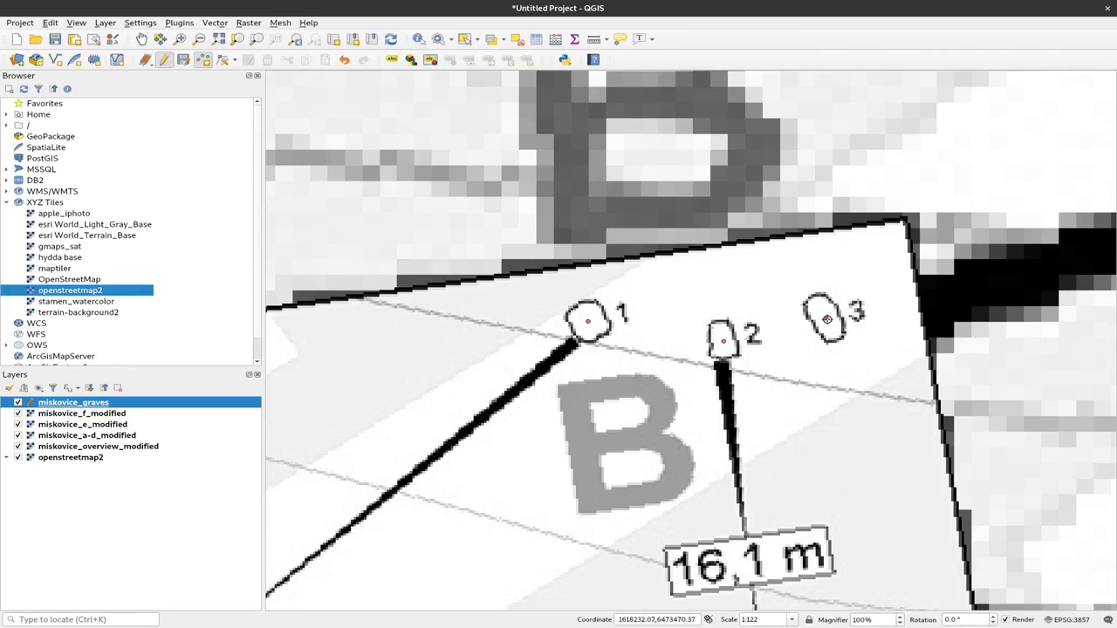
Zoom to the graves near C and D and add a grave 4 point with id 4.
scroll(655, 436, "down", 3)
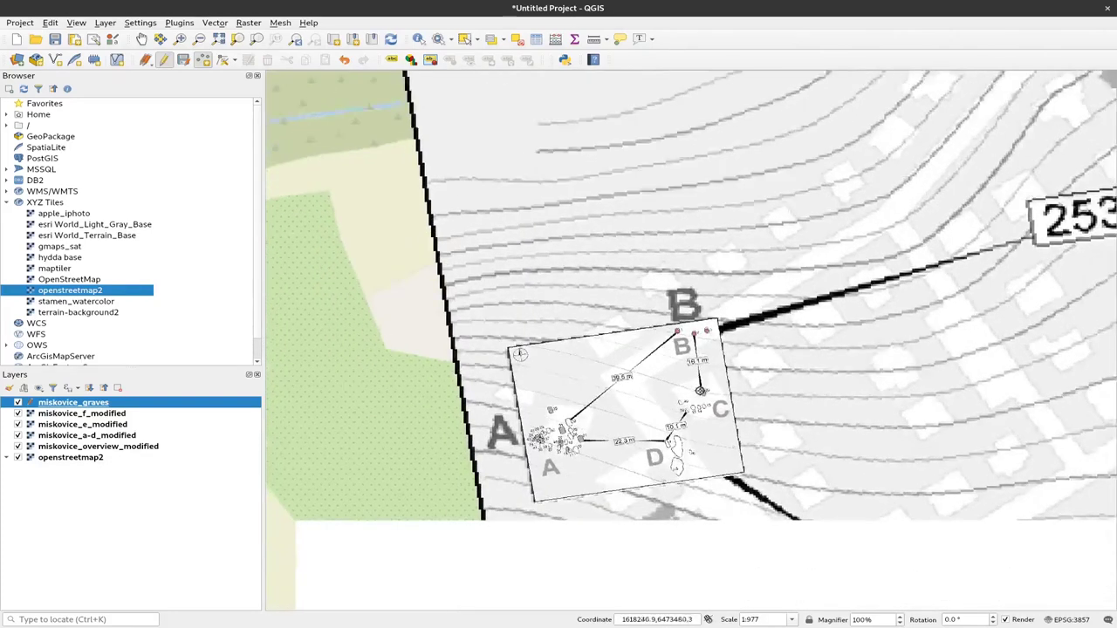
left_click_drag(666, 490, 730, 333)
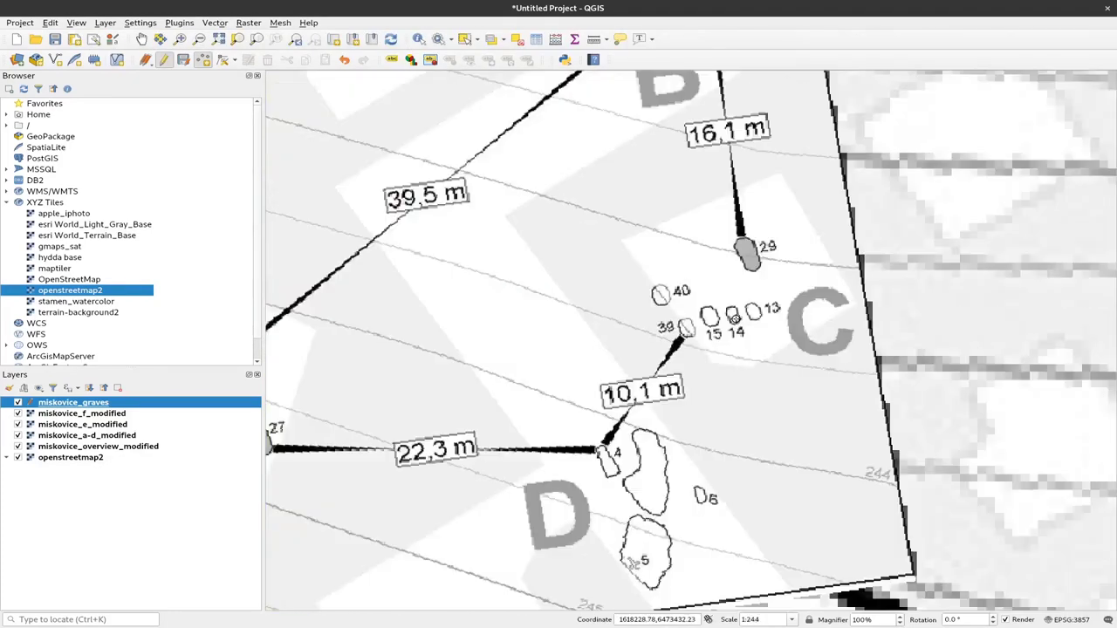
scroll(733, 324, "up", 2)
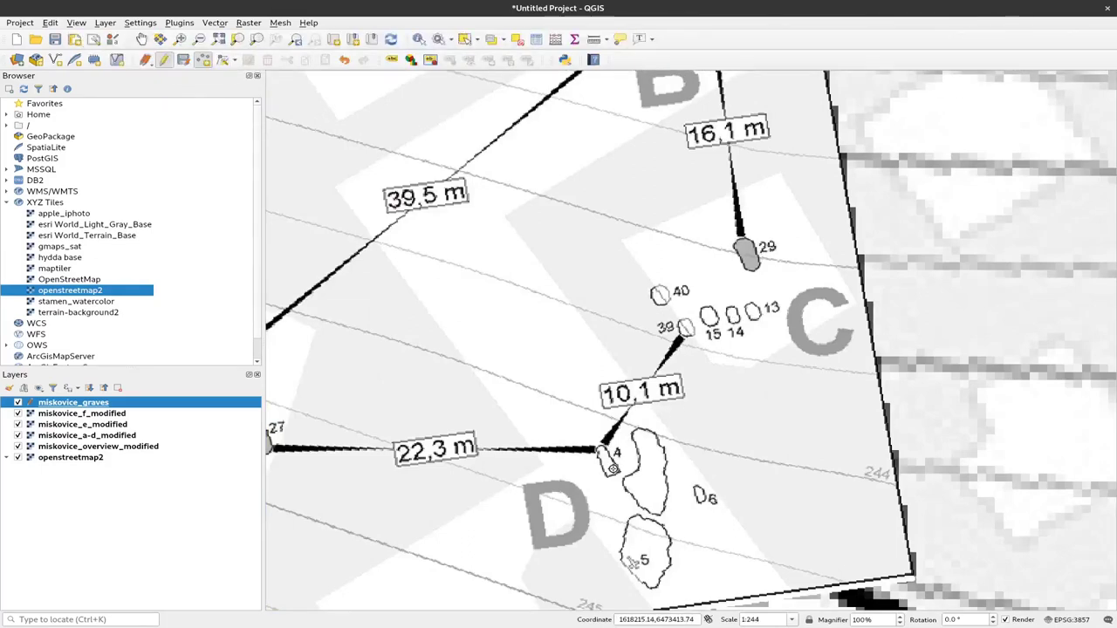
scroll(614, 468, "up", 1)
scroll(613, 468, "up", 1)
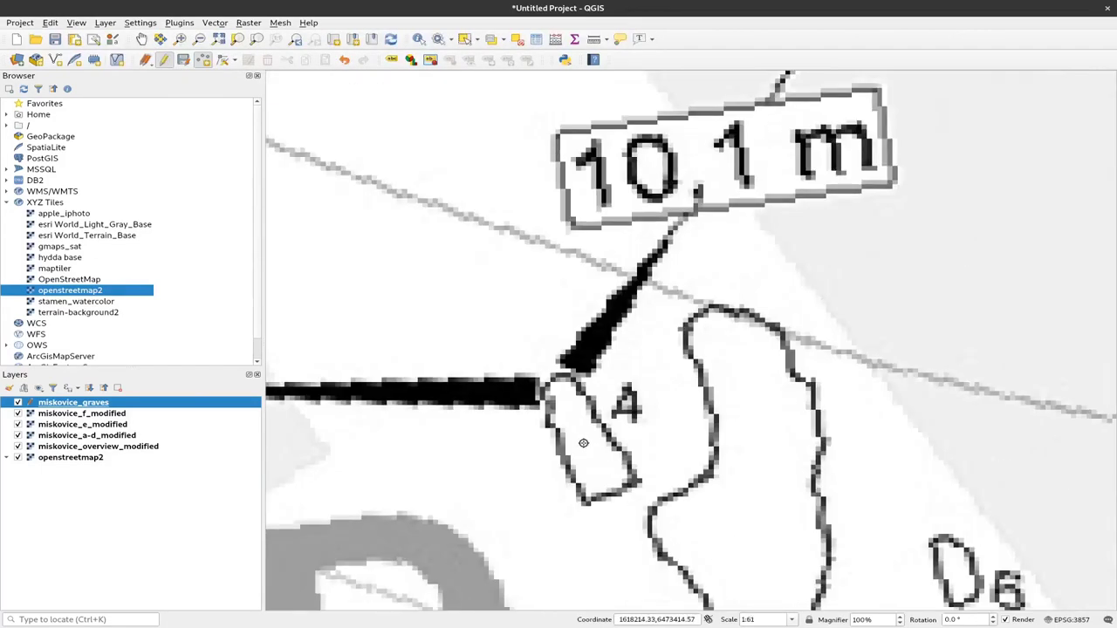
right_click(583, 443)
type("4")
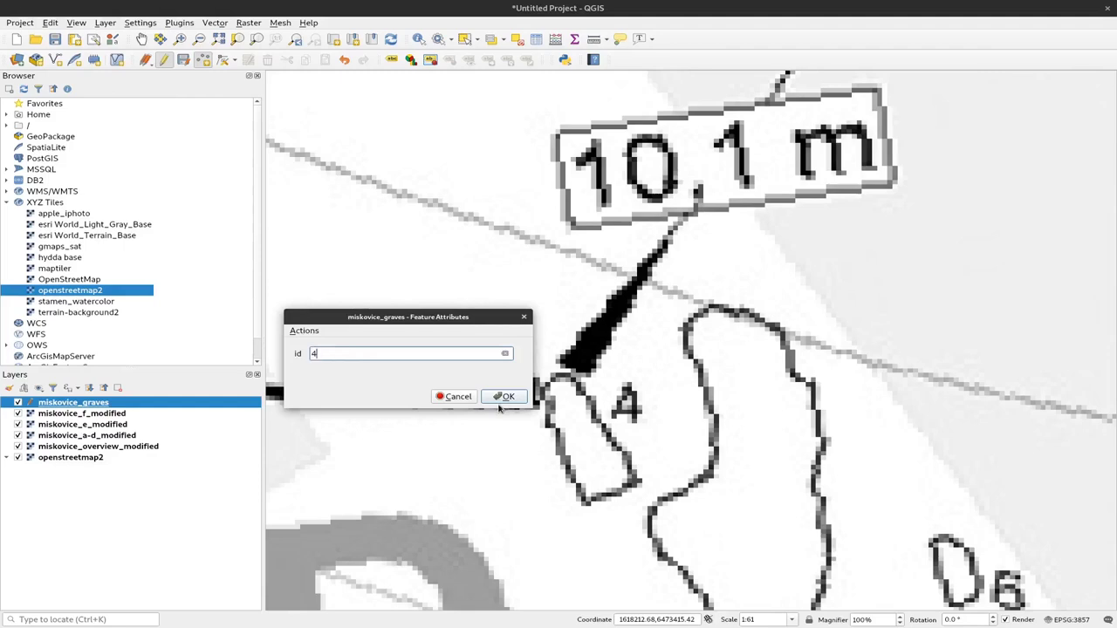
left_click(503, 396)
Place a point on grave 5 with id 5, then zoom back out.
scroll(582, 462, "down", 2)
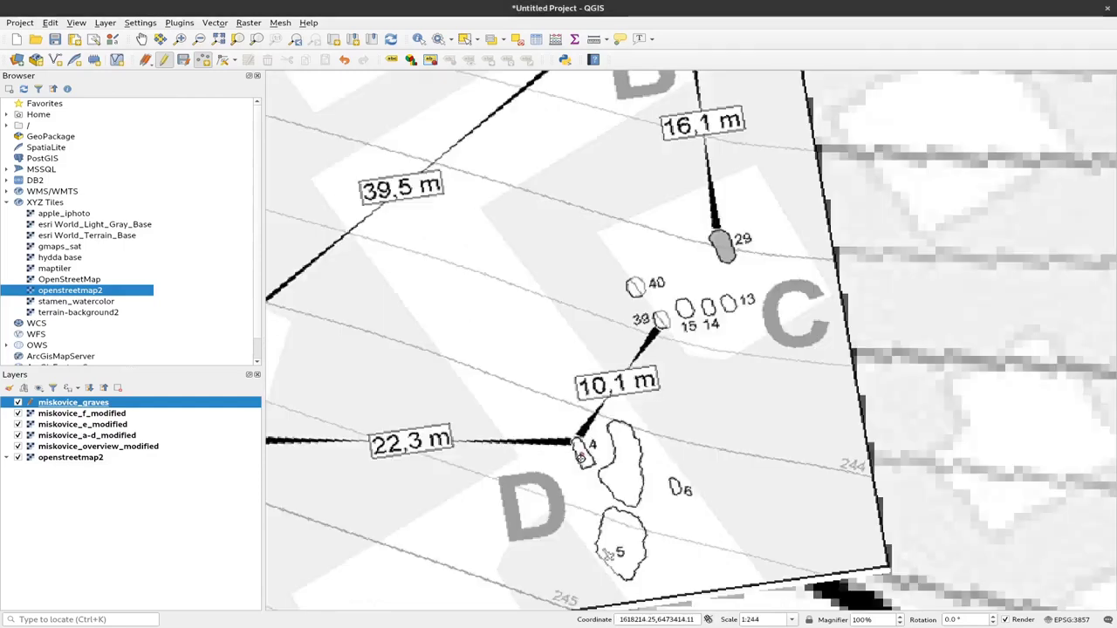
scroll(611, 554, "up", 2)
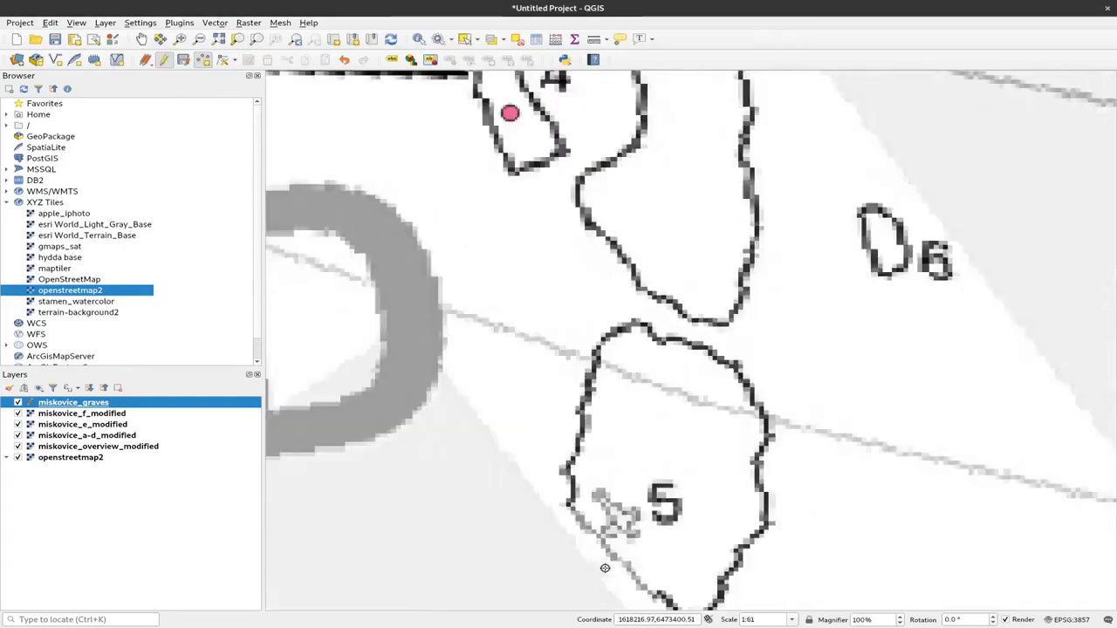
scroll(634, 484, "up", 1)
left_click(632, 472)
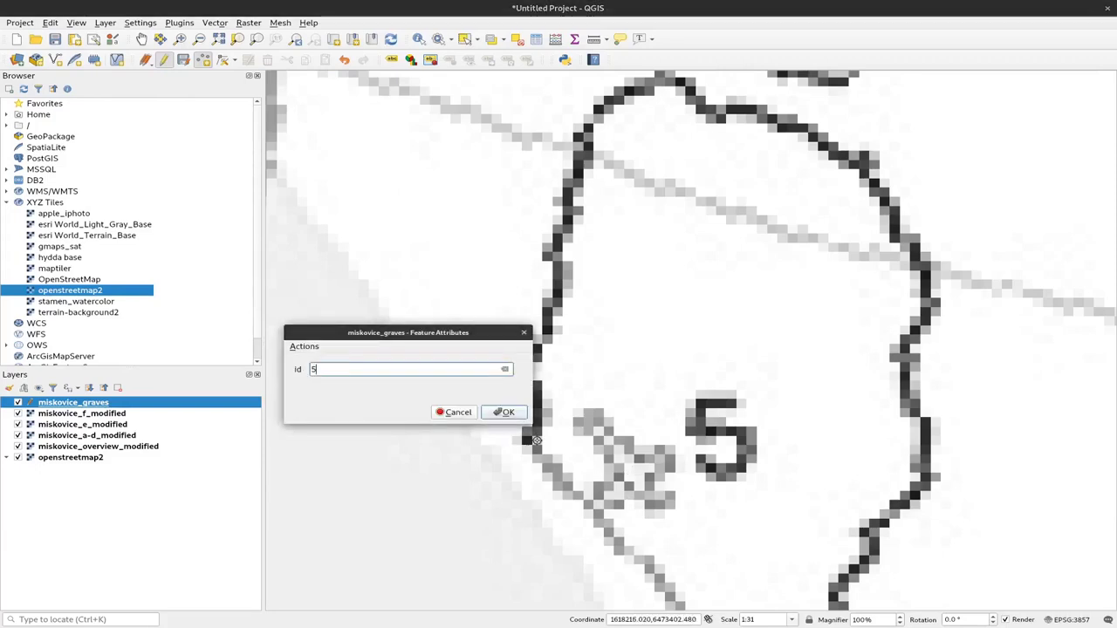
left_click(504, 411)
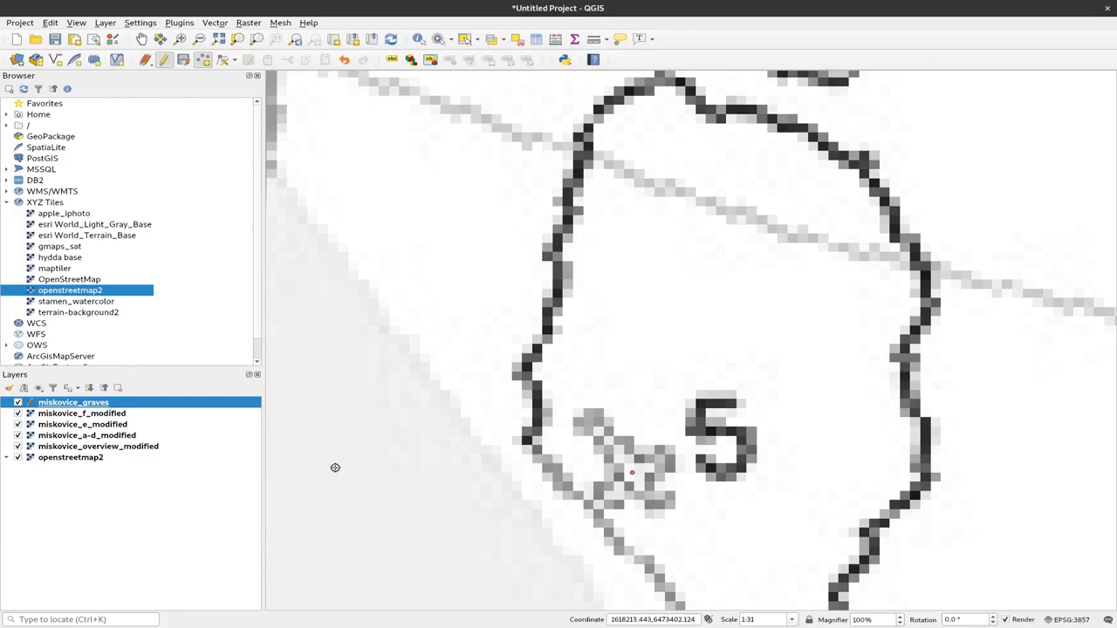
scroll(584, 472, "down", 4)
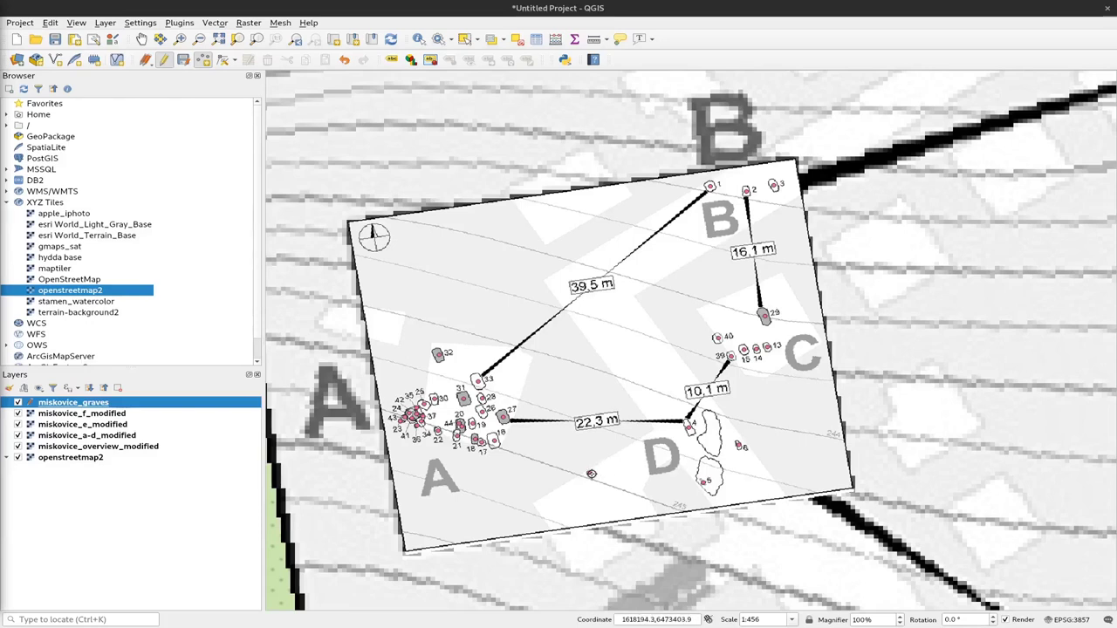
scroll(567, 464, "down", 4)
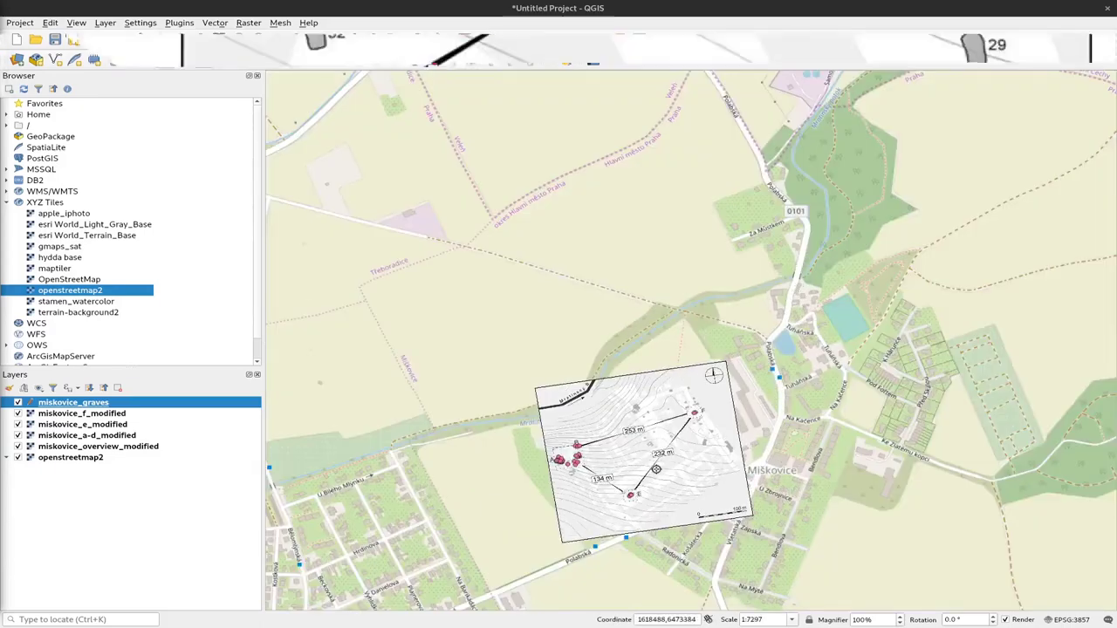
scroll(505, 464, "up", 1)
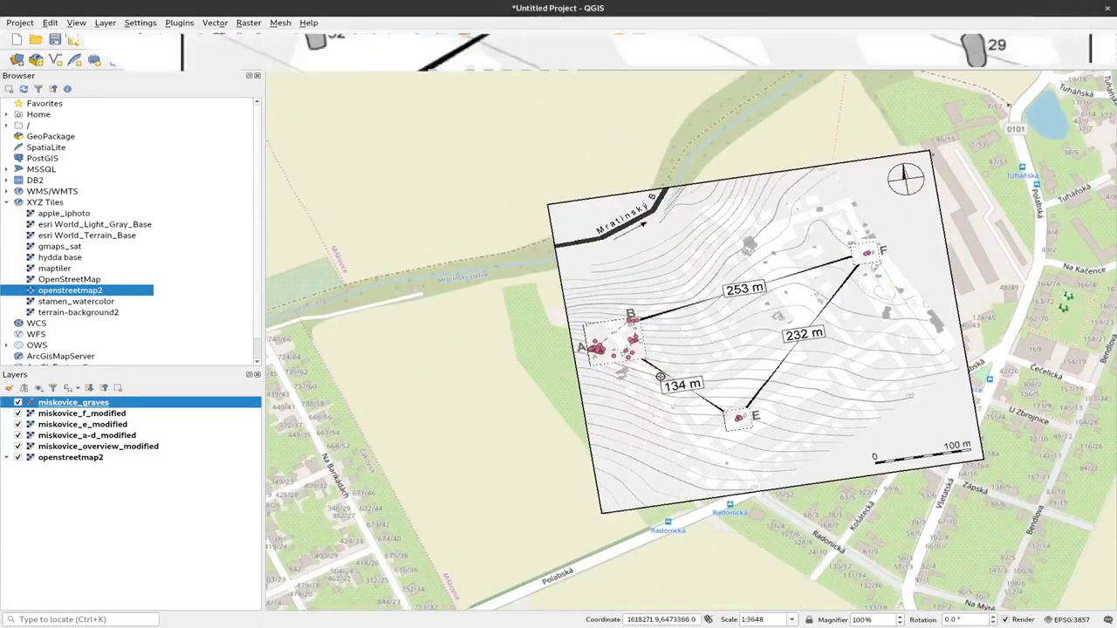
scroll(659, 378, "up", 2)
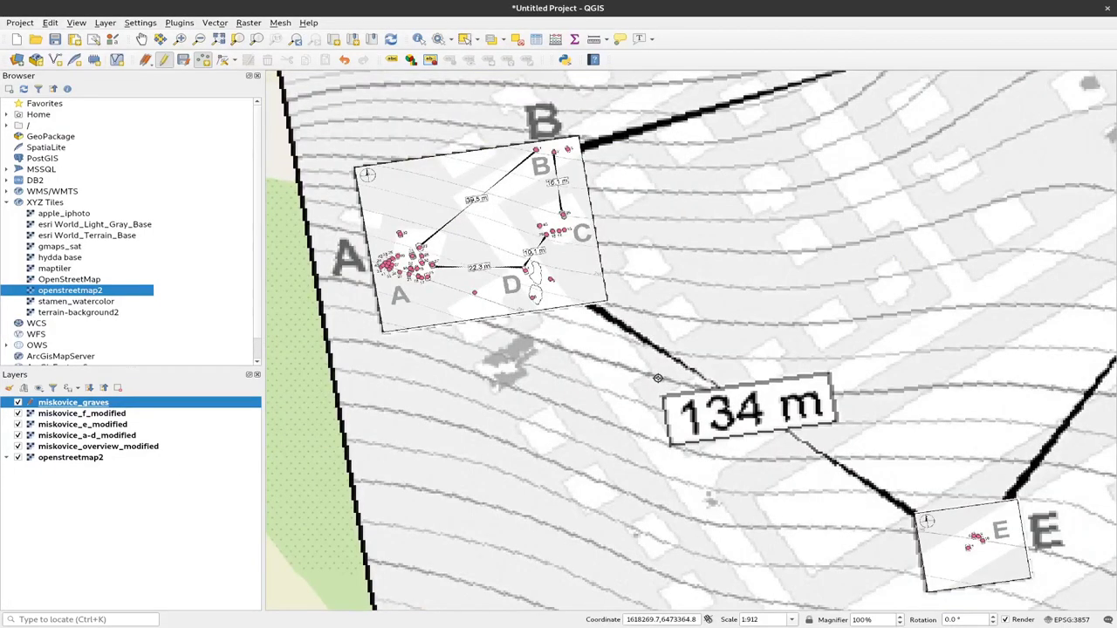
scroll(658, 378, "up", 1)
scroll(658, 378, "down", 2)
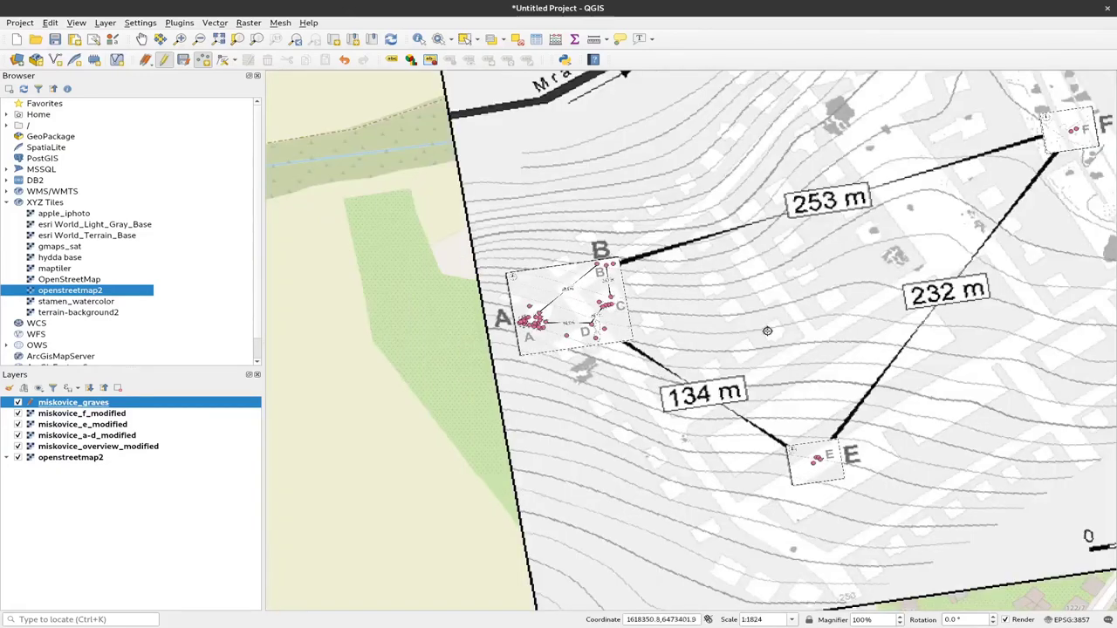
mouse_move(789, 311)
left_mouse_down()
mouse_move(573, 418)
mouse_move(739, 370)
left_mouse_up()
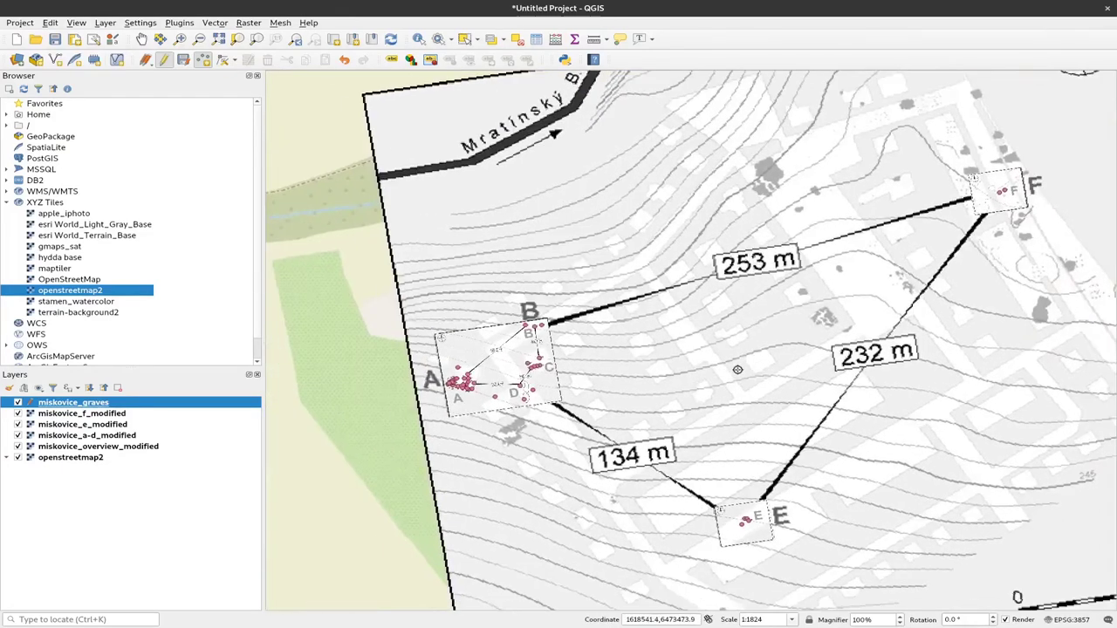